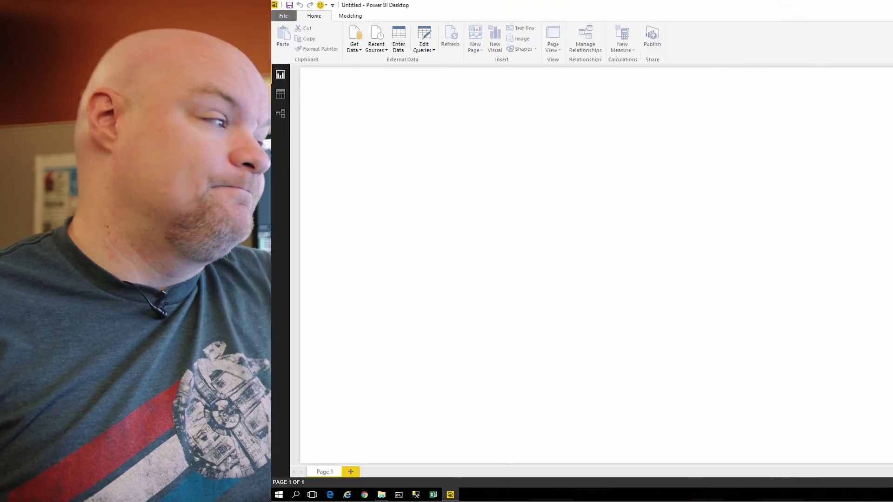
Connect to SQL Server guyinacube2016, database StarWars_OLTP, using DirectQuery mode
{"action": "left_click", "coordinate": [237, 154]}
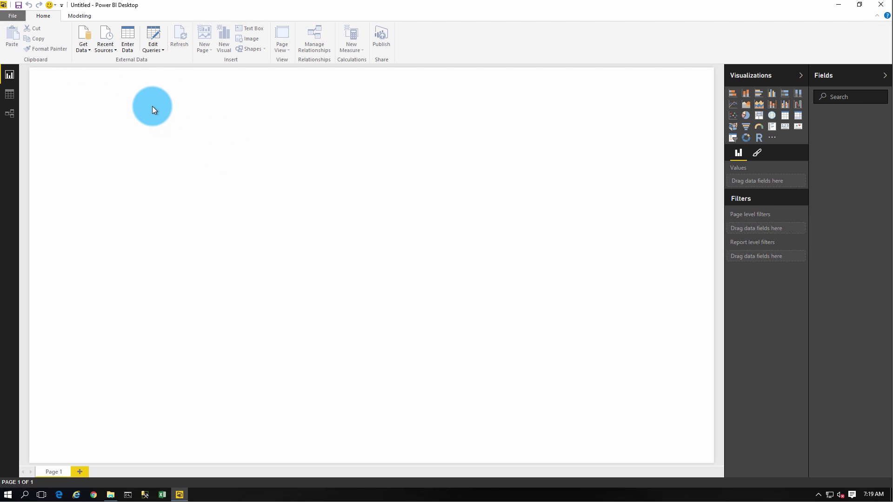
{"action": "left_click", "coordinate": [83, 47]}
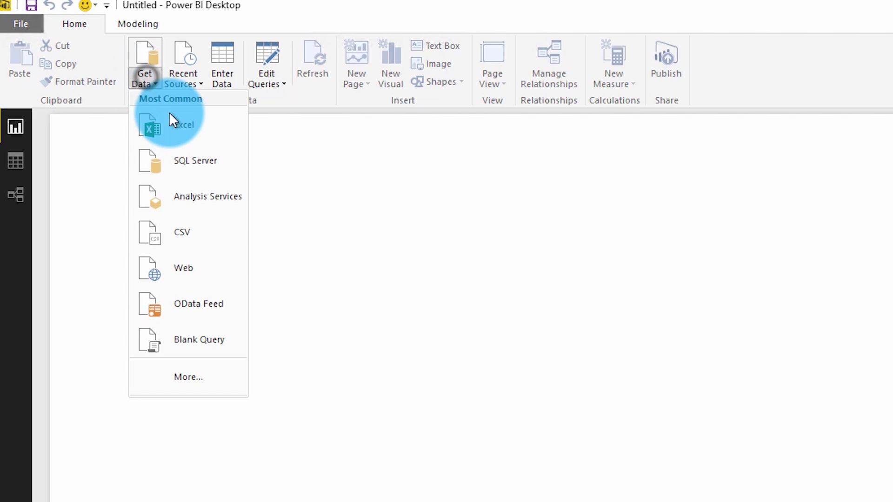
{"action": "left_click", "coordinate": [185, 161]}
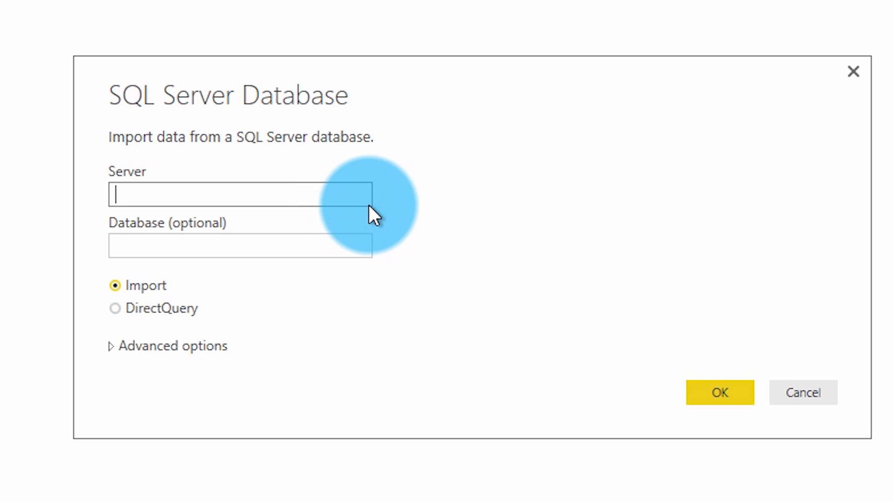
{"action": "type", "text": "guyinacube20"}
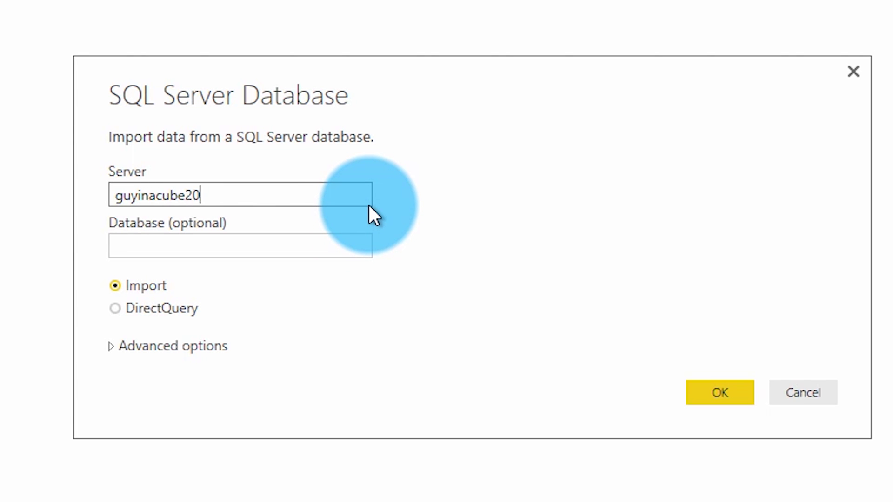
{"action": "type", "text": "16"}
{"action": "key", "text": "Tab"}
{"action": "type", "text": "StarWars_OLTP"}
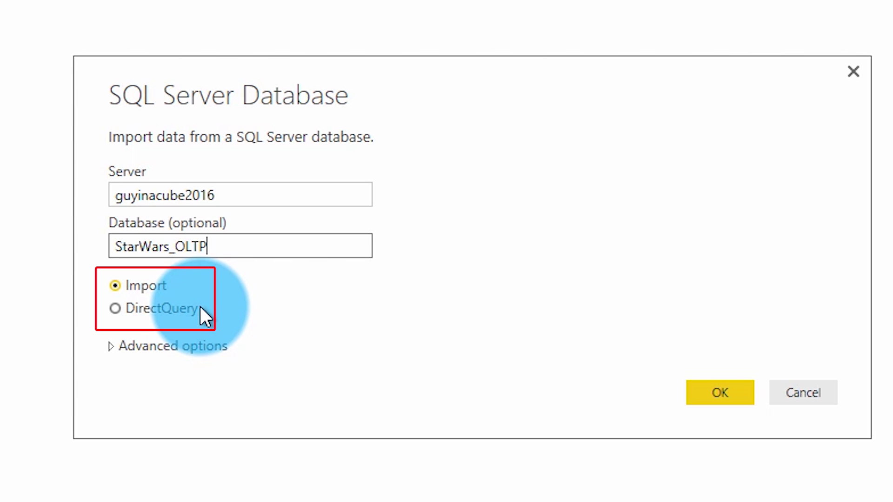
{"action": "left_click", "coordinate": [169, 309]}
{"action": "left_click", "coordinate": [725, 394]}
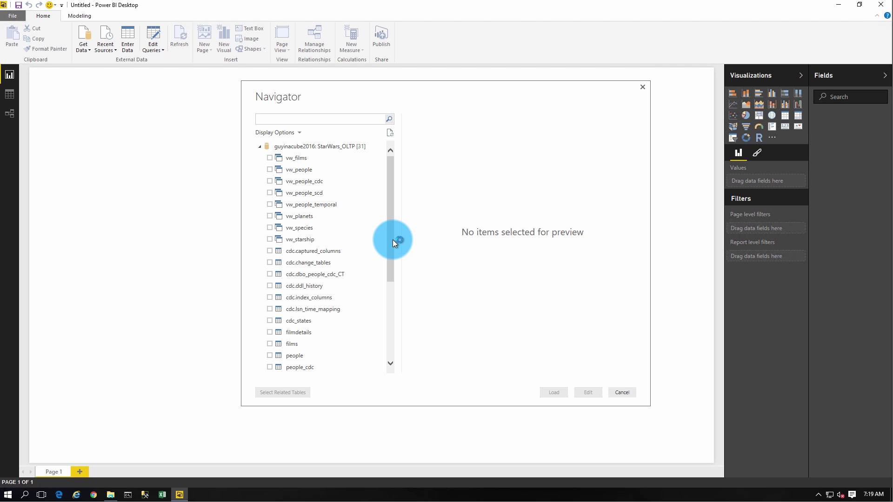
Tick the remaining tables, including planets, and load all six into the report
{"action": "left_click", "coordinate": [269, 331]}
{"action": "left_click", "coordinate": [269, 343]}
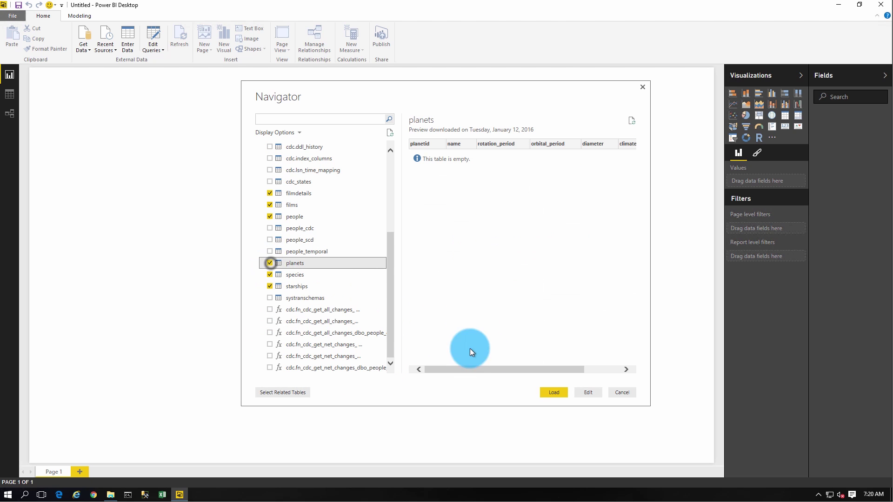
{"action": "left_click", "coordinate": [559, 392]}
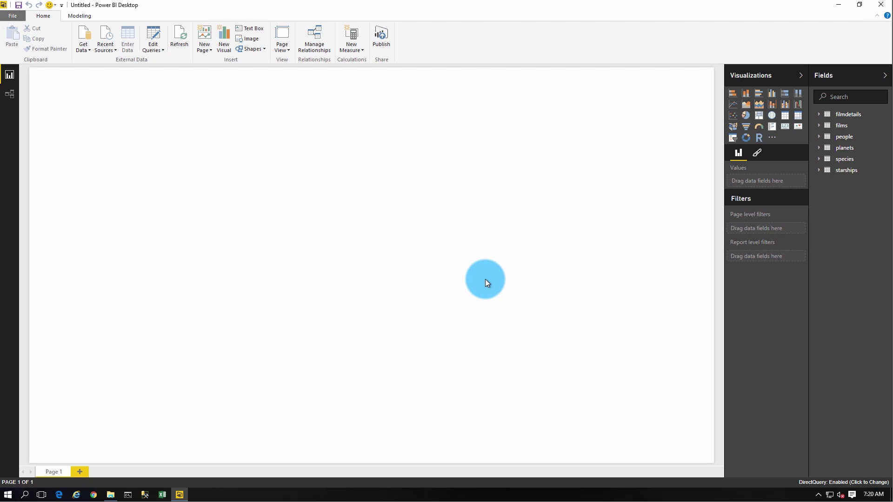
Build a visual of Count of peopleid by gender from the people table
{"action": "left_click", "coordinate": [830, 137]}
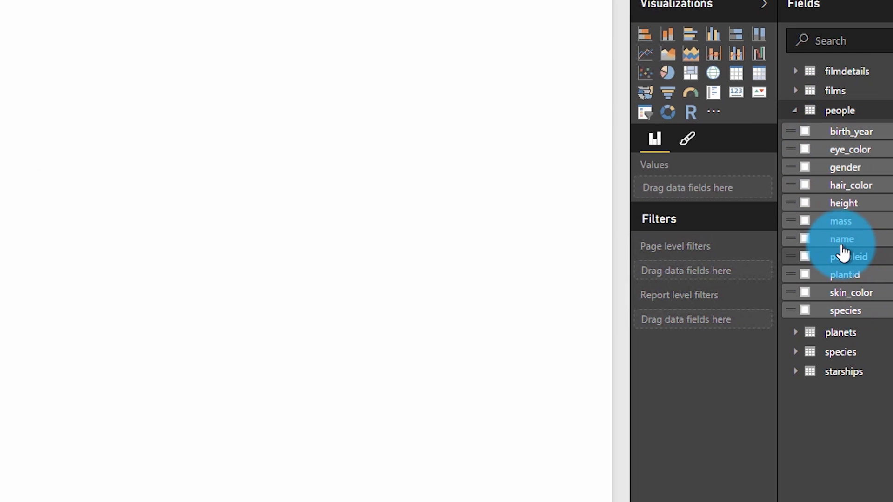
{"action": "left_click_drag", "start_coordinate": [849, 261], "coordinate": [288, 225]}
{"action": "left_click_drag", "start_coordinate": [857, 168], "coordinate": [293, 204]}
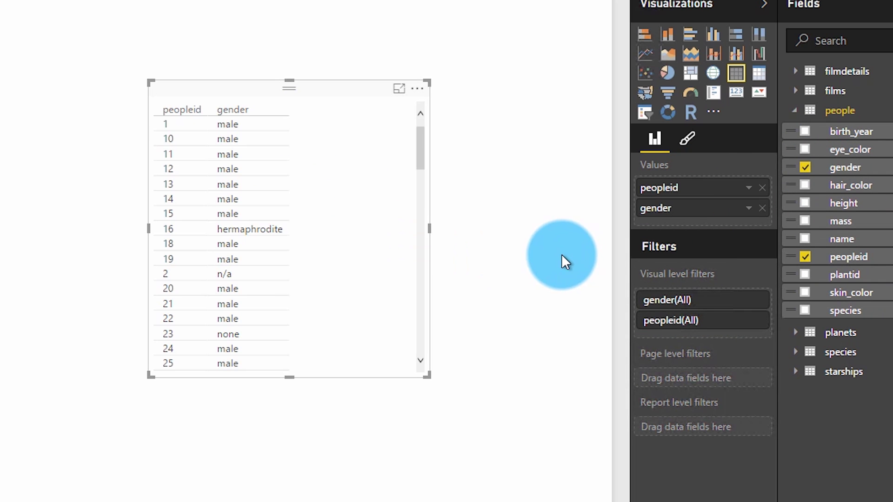
{"action": "left_click", "coordinate": [748, 188]}
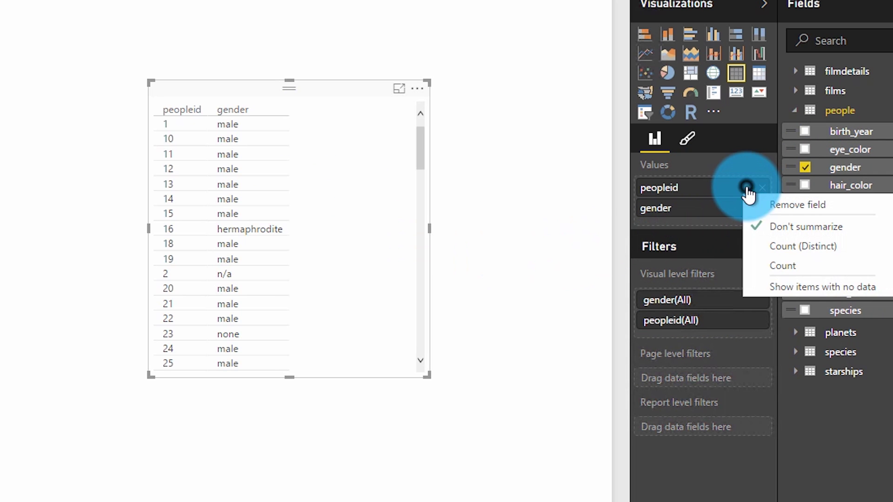
{"action": "left_click", "coordinate": [790, 265]}
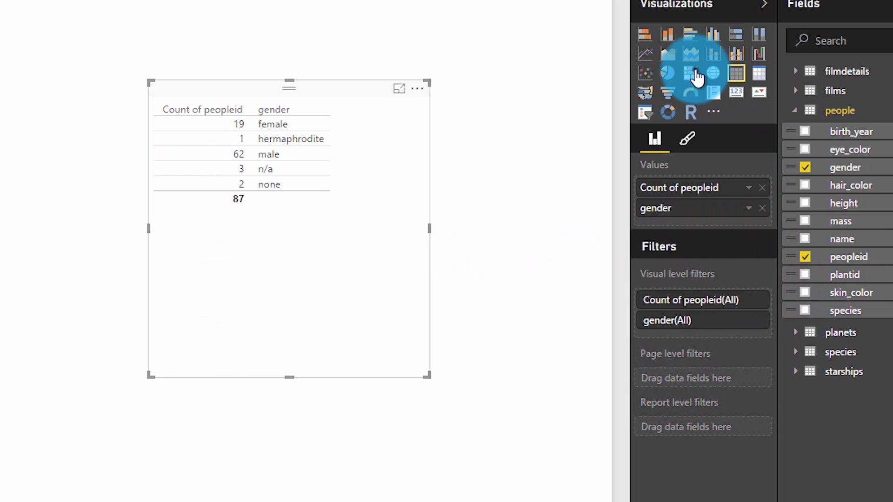
Turn the visual into a treemap, placed in the upper-left and enlarged
{"action": "left_click", "coordinate": [690, 73]}
{"action": "left_click_drag", "start_coordinate": [319, 85], "coordinate": [60, 1]}
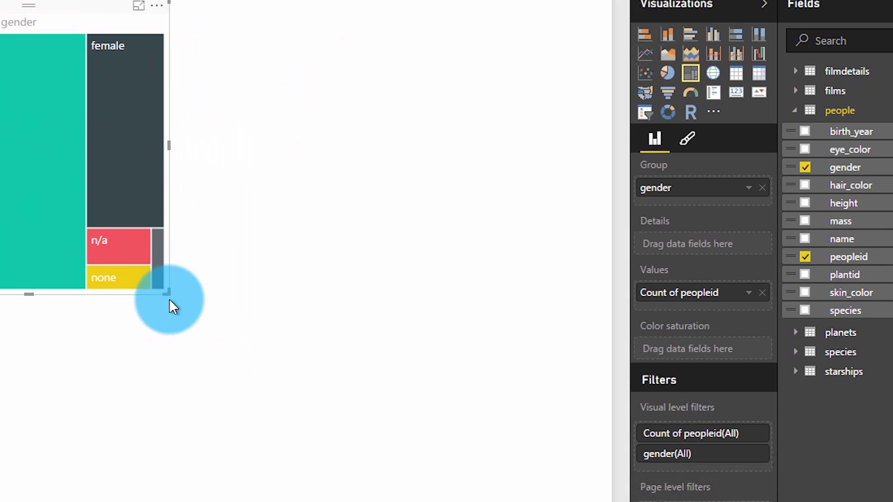
{"action": "left_click_drag", "start_coordinate": [168, 293], "coordinate": [291, 435]}
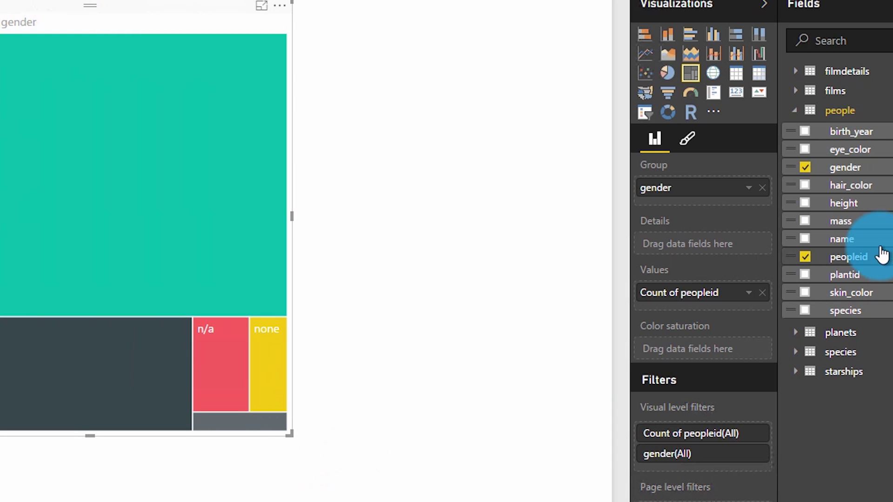
Add a table of character names with 16 pt text and stretch it taller
{"action": "left_click_drag", "start_coordinate": [858, 239], "coordinate": [435, 151]}
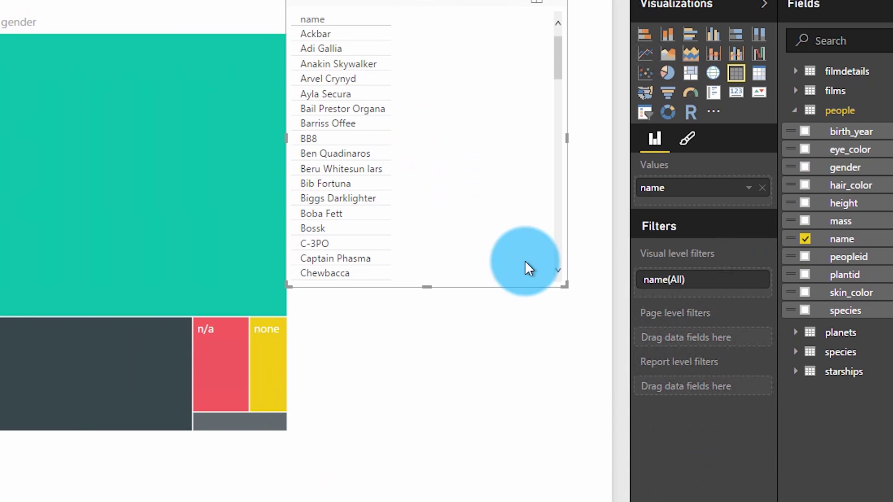
{"action": "left_click", "coordinate": [686, 140]}
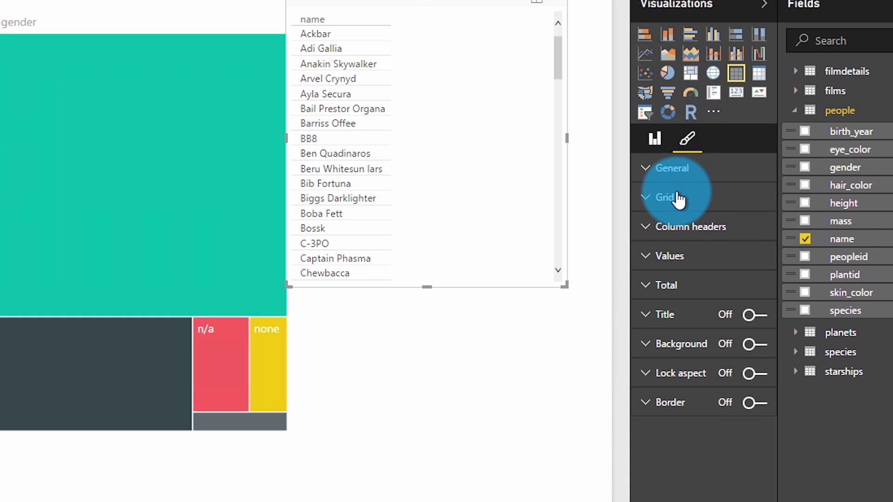
{"action": "left_click", "coordinate": [675, 171]}
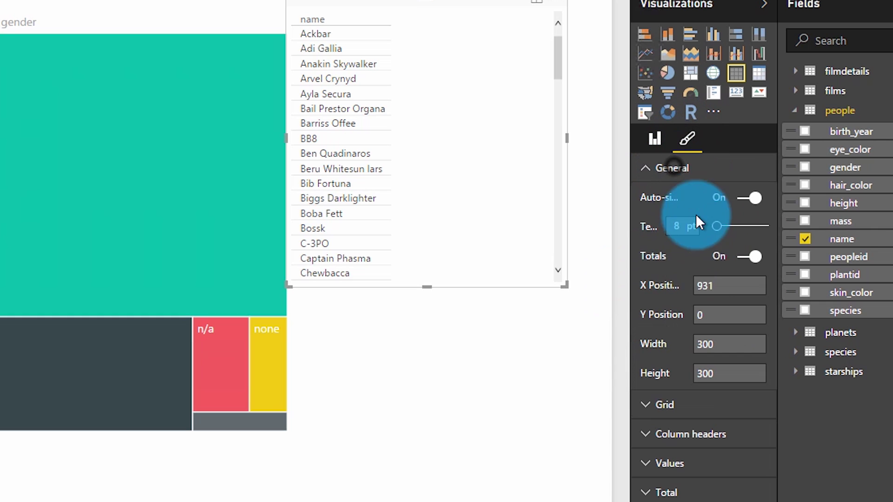
{"action": "mouse_move", "coordinate": [720, 237]}
{"action": "left_mouse_down"}
{"action": "mouse_move", "coordinate": [739, 231]}
{"action": "mouse_move", "coordinate": [730, 233]}
{"action": "left_mouse_up"}
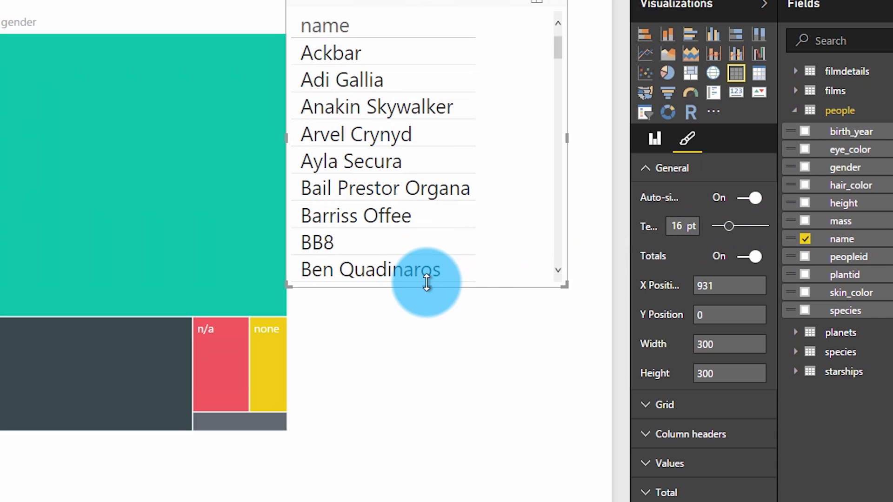
{"action": "left_click_drag", "start_coordinate": [427, 285], "coordinate": [420, 465]}
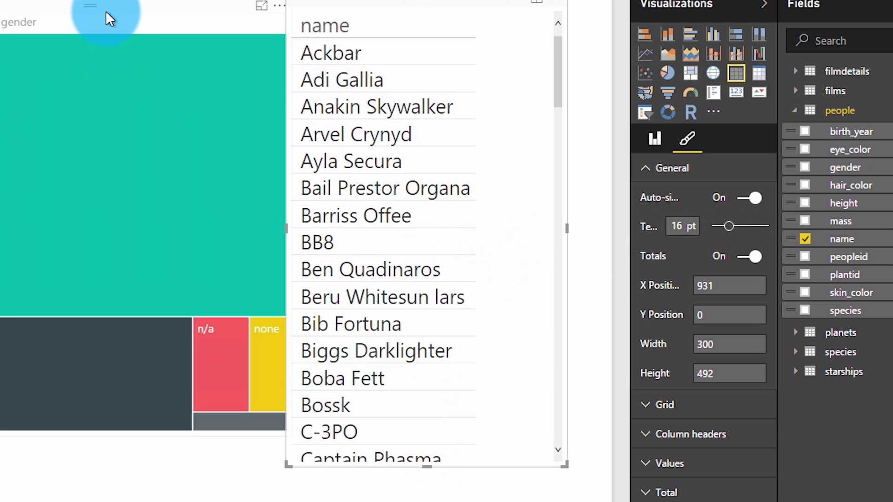
Insert the chosen photo on the left of the page and enlarge it
{"action": "left_click", "coordinate": [124, 9]}
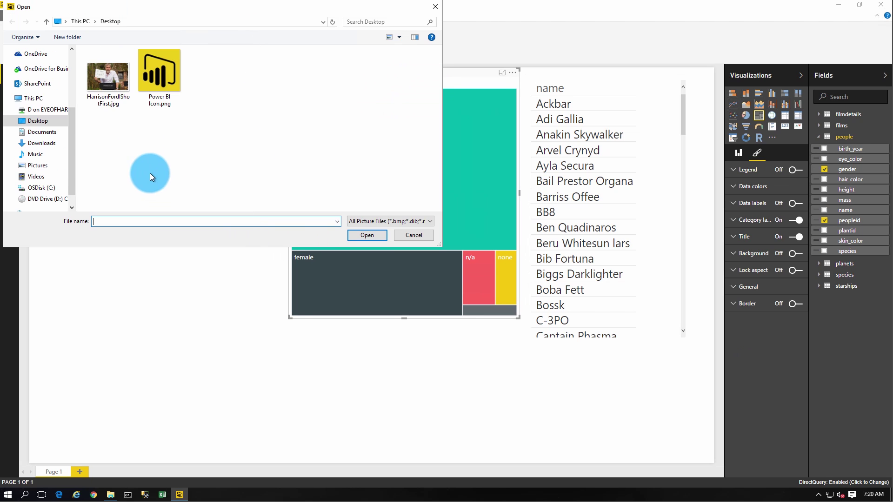
{"action": "double_click", "coordinate": [113, 74]}
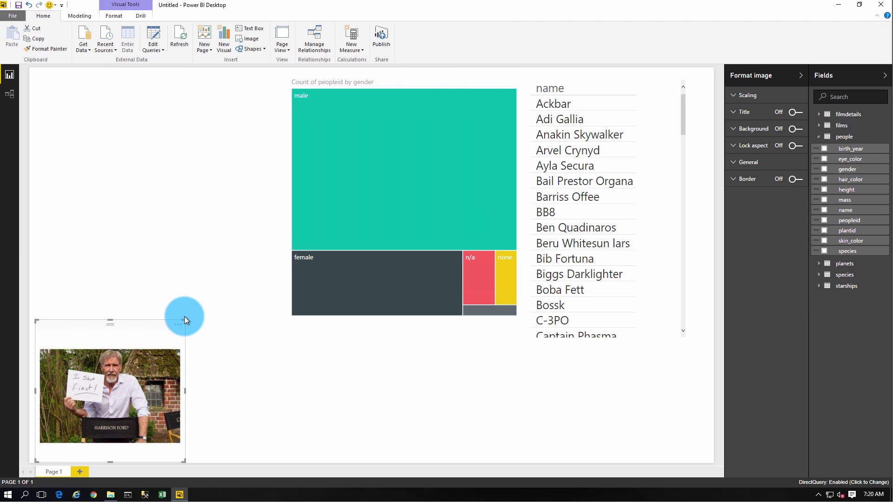
{"action": "left_click_drag", "start_coordinate": [183, 321], "coordinate": [221, 121]}
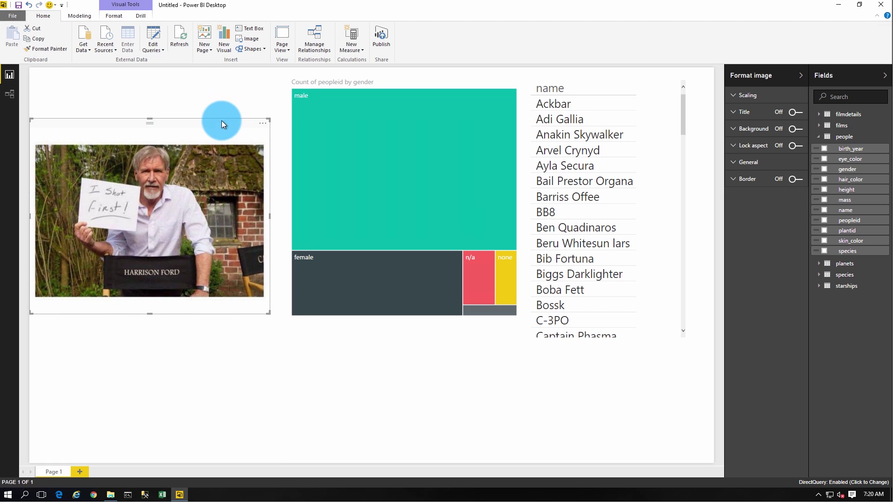
{"action": "left_click", "coordinate": [446, 388]}
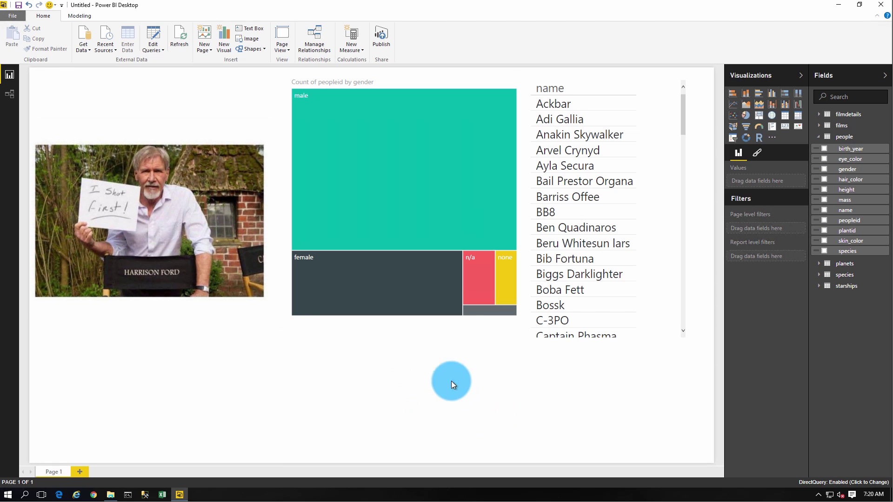
{"action": "left_click", "coordinate": [366, 171]}
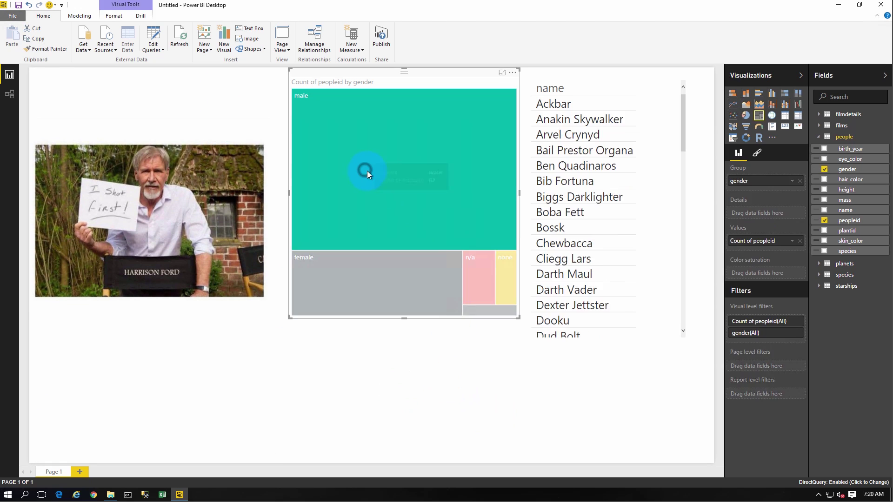
{"action": "left_click", "coordinate": [356, 283]}
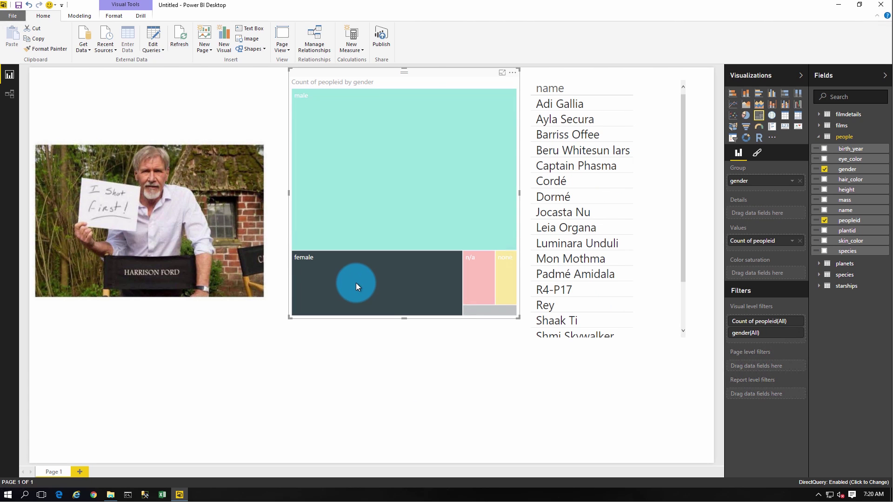
{"action": "left_click", "coordinate": [430, 203]}
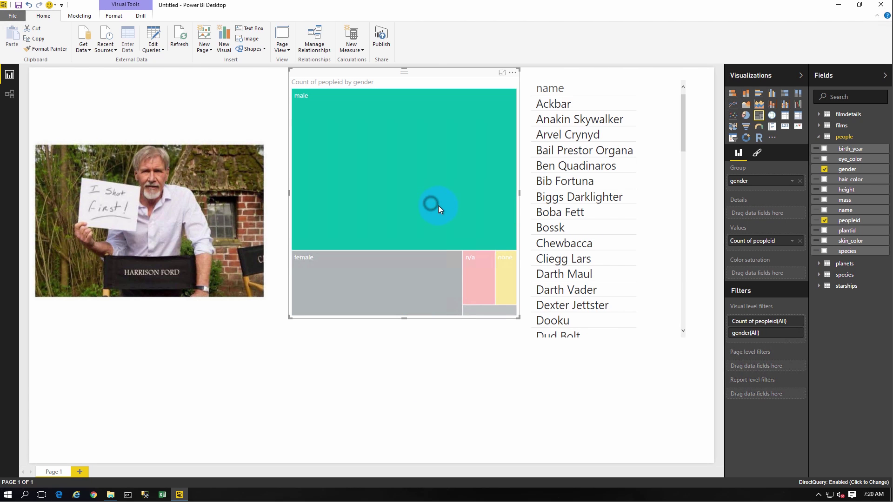
{"action": "left_click", "coordinate": [478, 281]}
{"action": "left_click", "coordinate": [411, 169]}
{"action": "left_click", "coordinate": [379, 165]}
{"action": "left_click", "coordinate": [558, 120]}
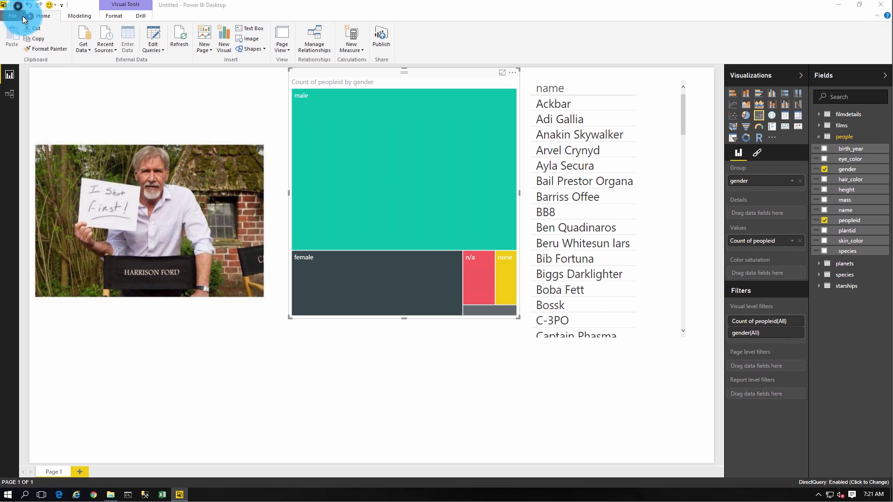
Save the report as 'Star Wars - DQ' in OneDrive for Business, then reposition the browser window
{"action": "key", "text": "ctrl+s"}
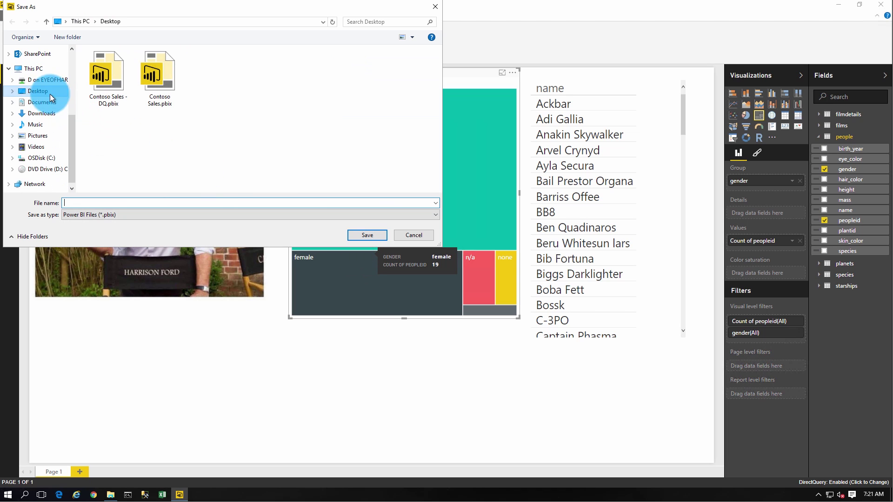
{"action": "scroll", "coordinate": [69, 75], "scroll_direction": "up", "scroll_amount": 4}
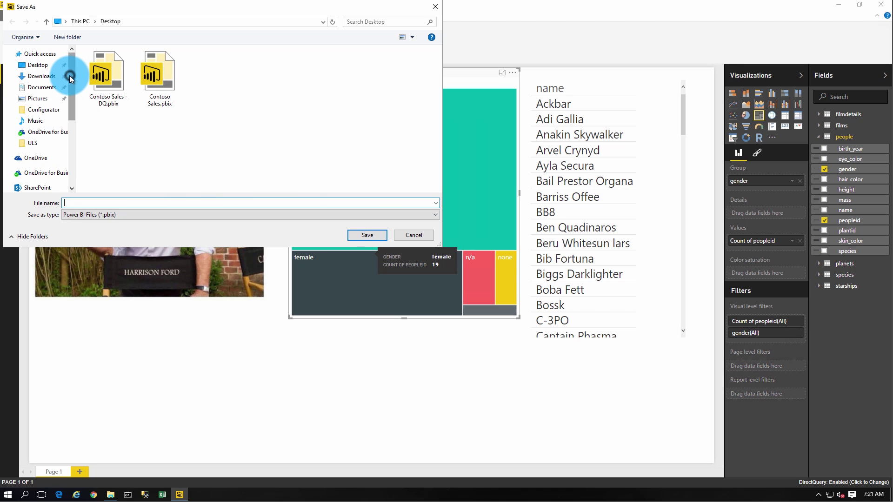
{"action": "left_click", "coordinate": [42, 173]}
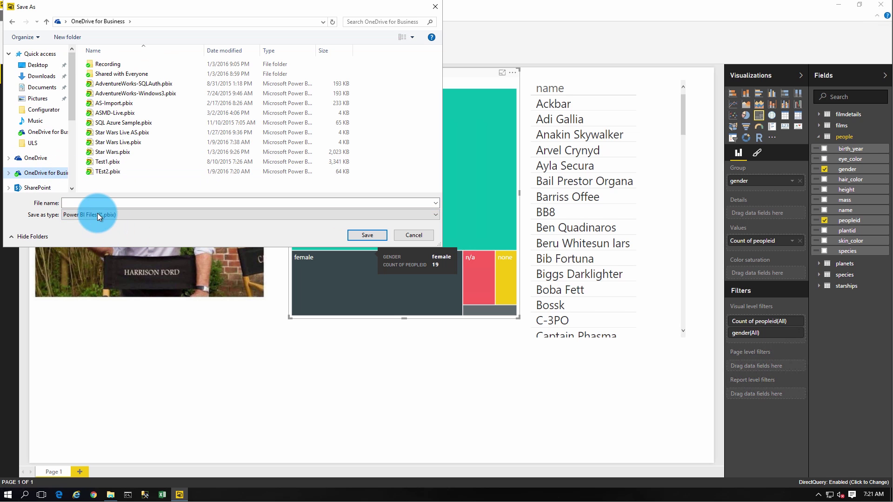
{"action": "type", "text": "Star Wars - DQ"}
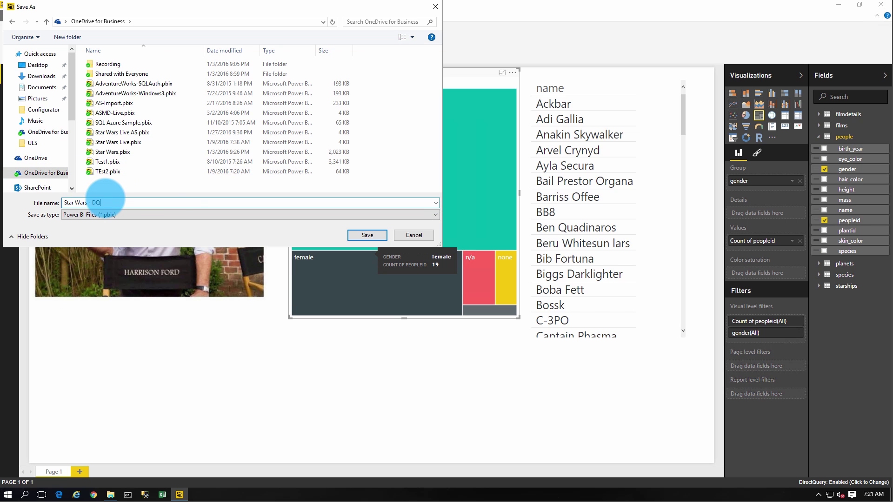
{"action": "left_click", "coordinate": [368, 235]}
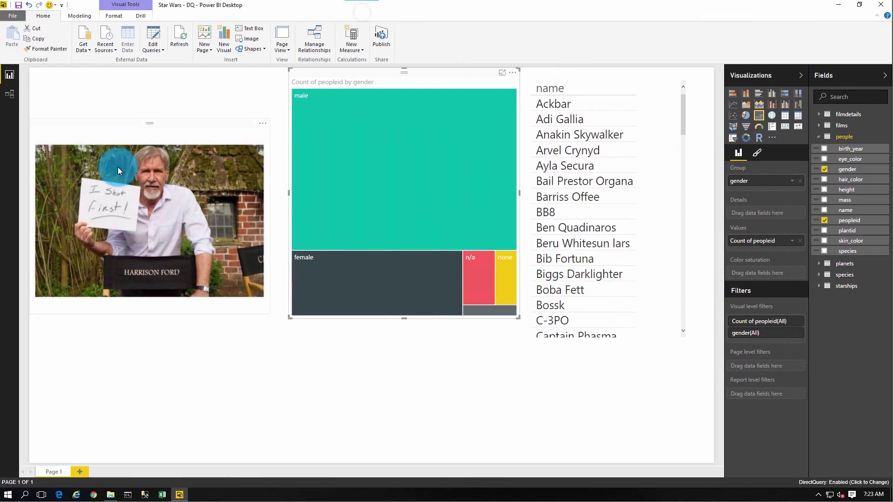
{"action": "left_click_drag", "start_coordinate": [572, 51], "coordinate": [499, 29]}
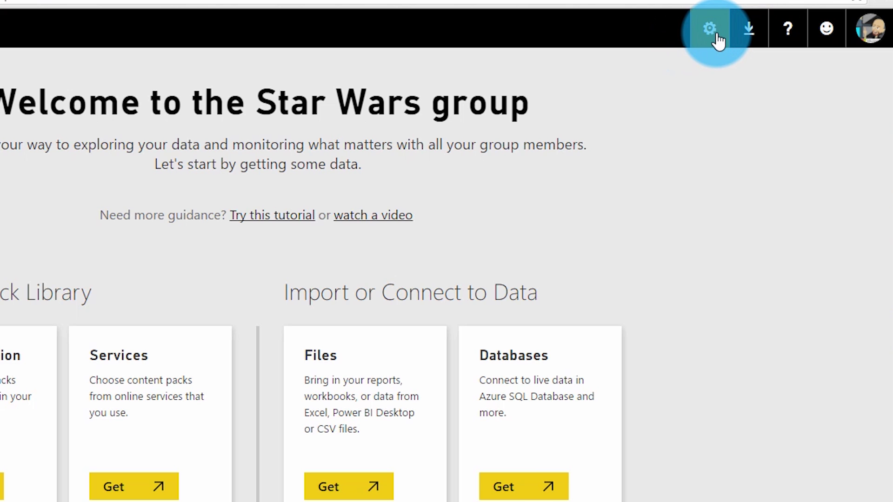
Add a new SQL Server data source named 'Star Wars SQL' under Contoso Gateway
{"action": "left_click", "coordinate": [715, 37]}
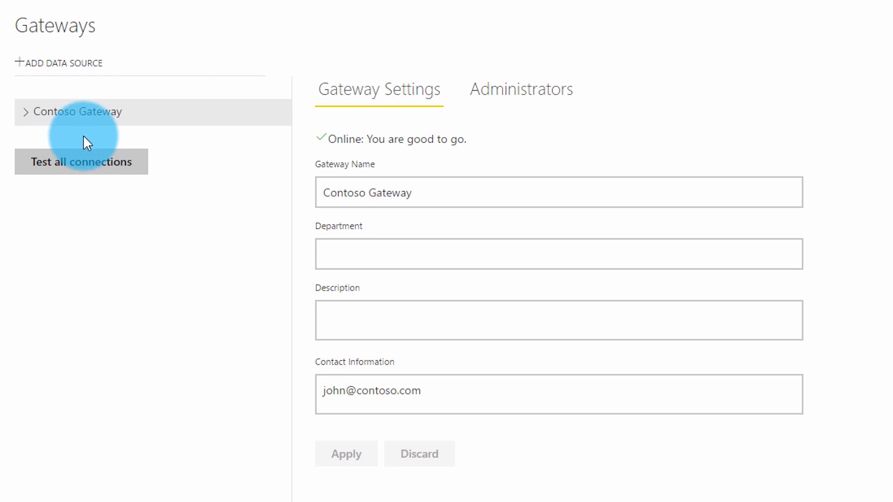
{"action": "left_click", "coordinate": [25, 113]}
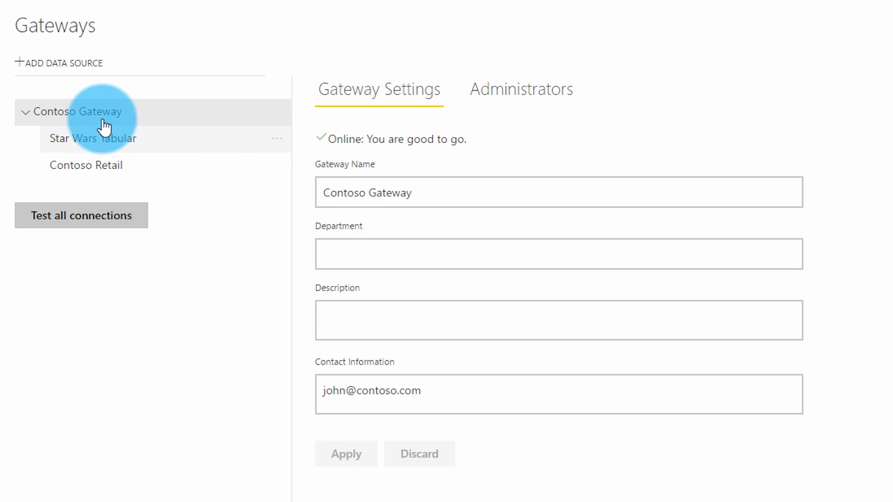
{"action": "left_click", "coordinate": [66, 67]}
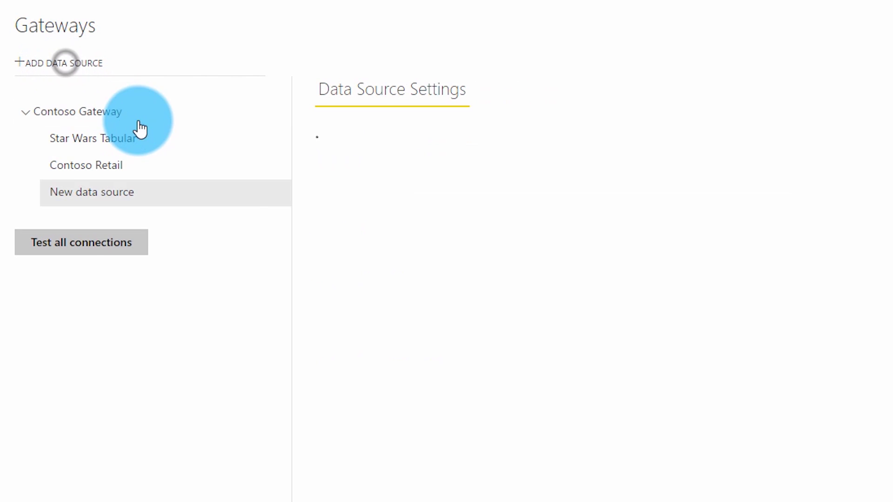
{"action": "left_click", "coordinate": [427, 170]}
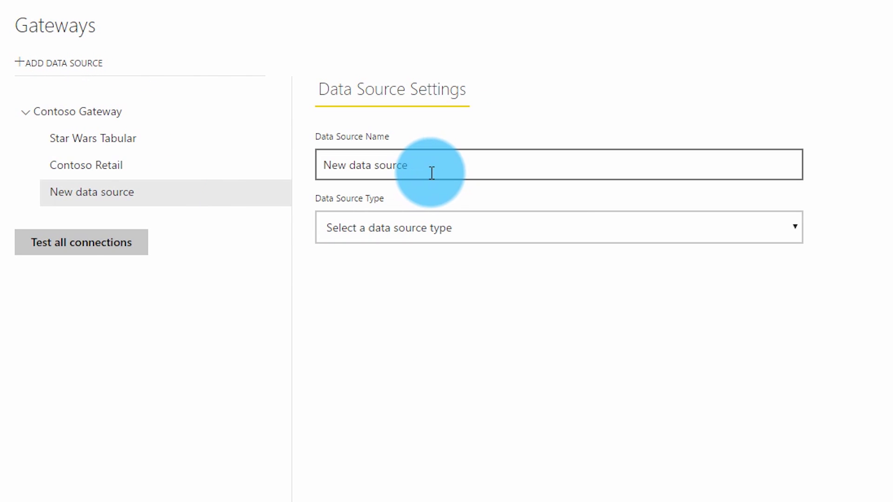
{"action": "triple_click", "coordinate": [423, 170]}
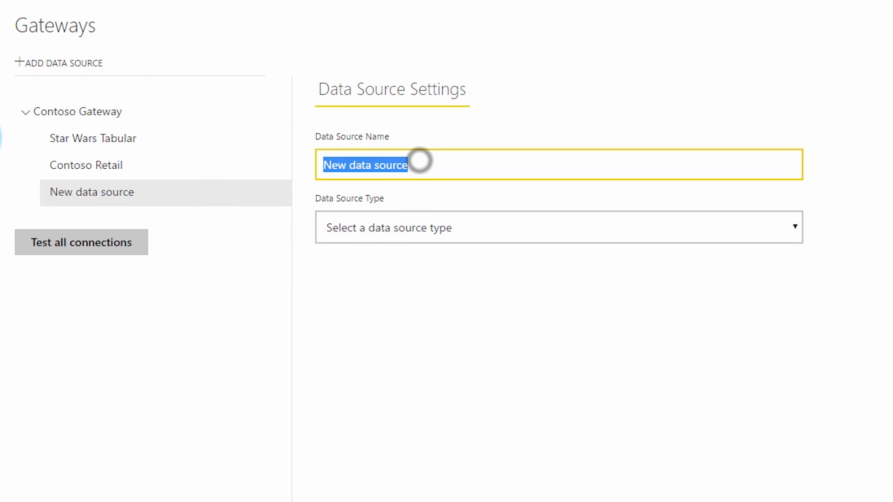
{"action": "type", "text": "Star Wars SQL"}
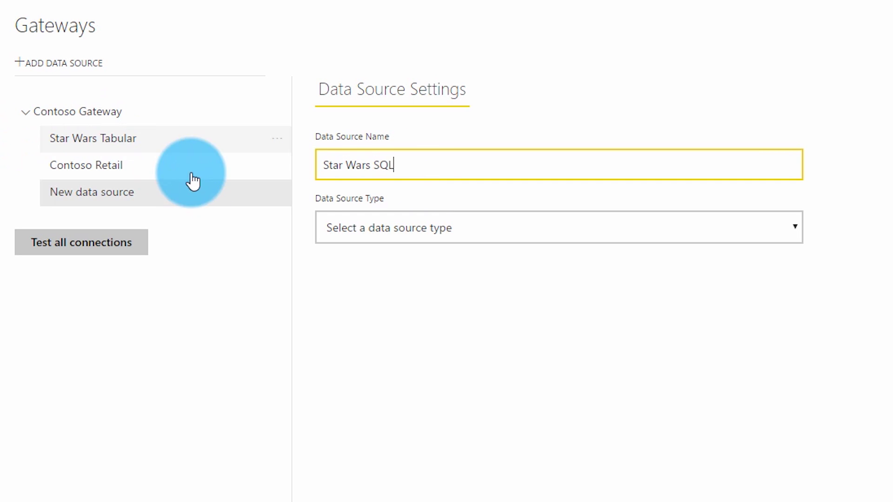
{"action": "left_click", "coordinate": [494, 237]}
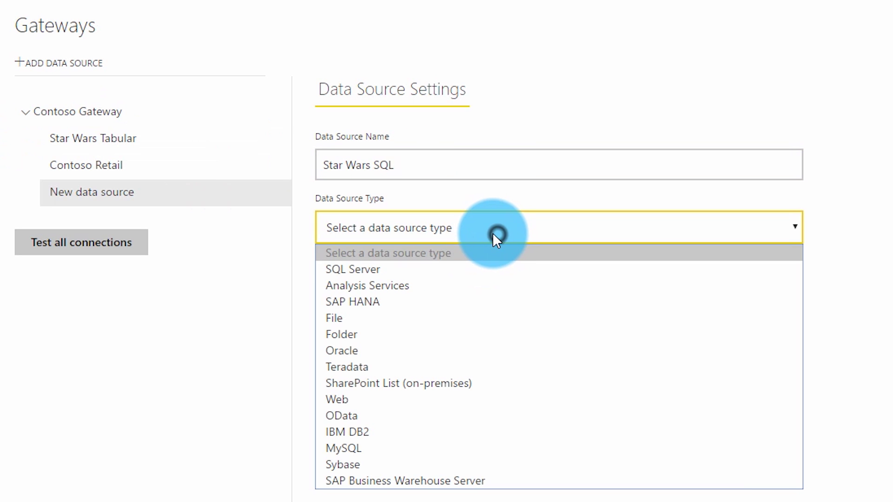
{"action": "left_click", "coordinate": [410, 269]}
Set the server to guyinacube2016 and the database to StarWars_OLTP
{"action": "left_click", "coordinate": [384, 283]}
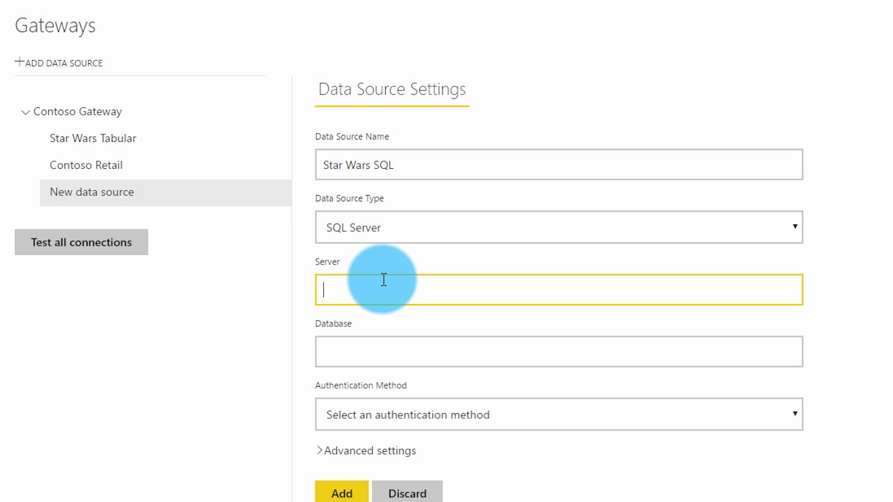
{"action": "type", "text": "guyinacube2016"}
{"action": "key", "text": "Tab"}
{"action": "type", "text": "StarWars_OLTP"}
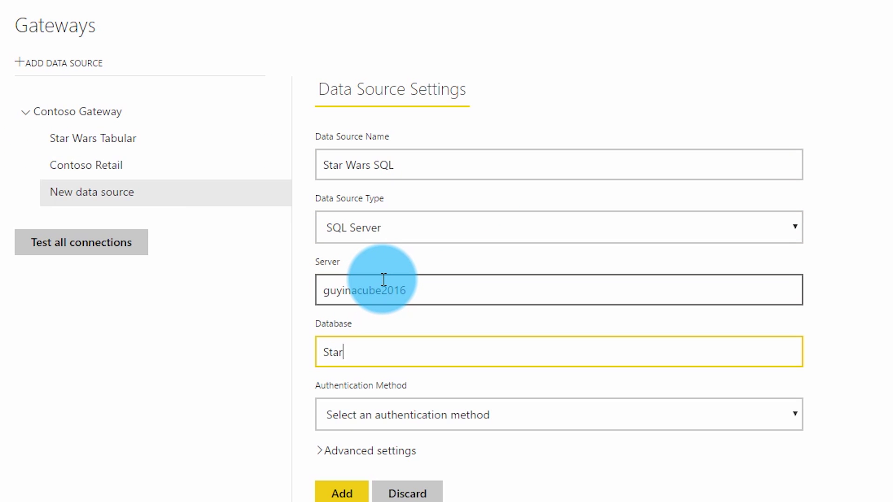
Use Basic authentication with the SQL login username and password, then add the source
{"action": "left_click", "coordinate": [468, 409]}
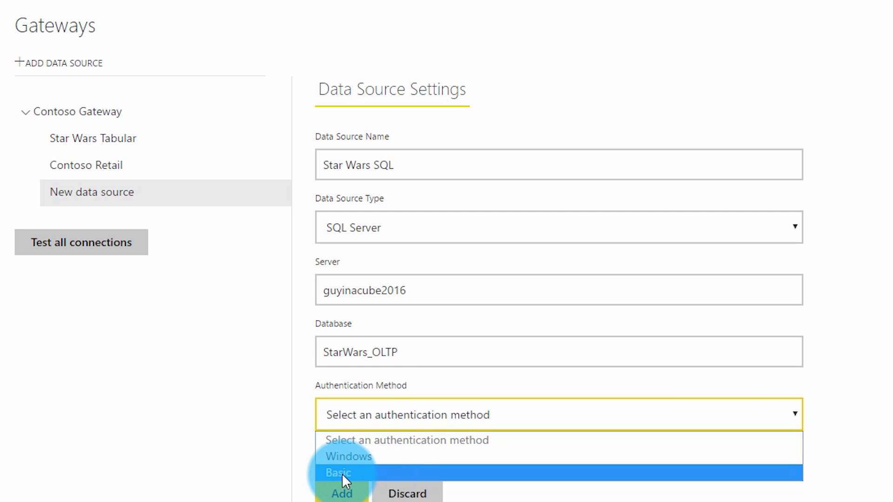
{"action": "left_click", "coordinate": [347, 307]}
{"action": "left_click", "coordinate": [408, 319]}
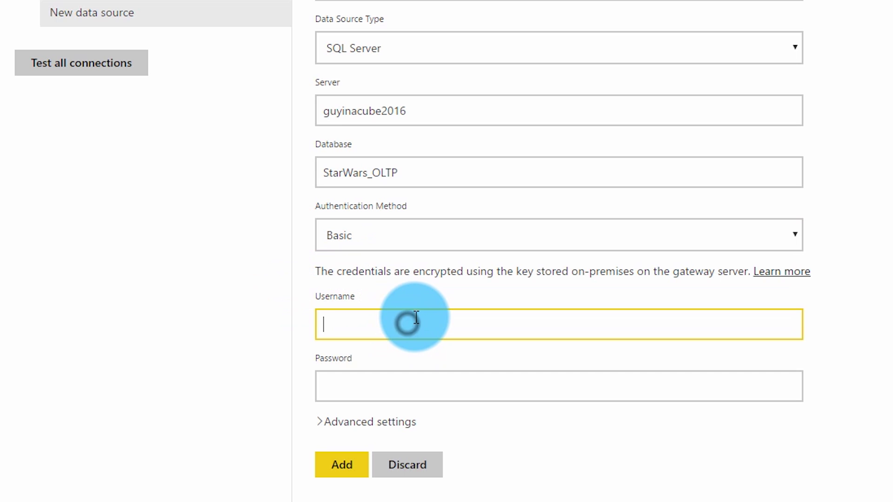
{"action": "type", "text": "sa"}
{"action": "key", "text": "Tab"}
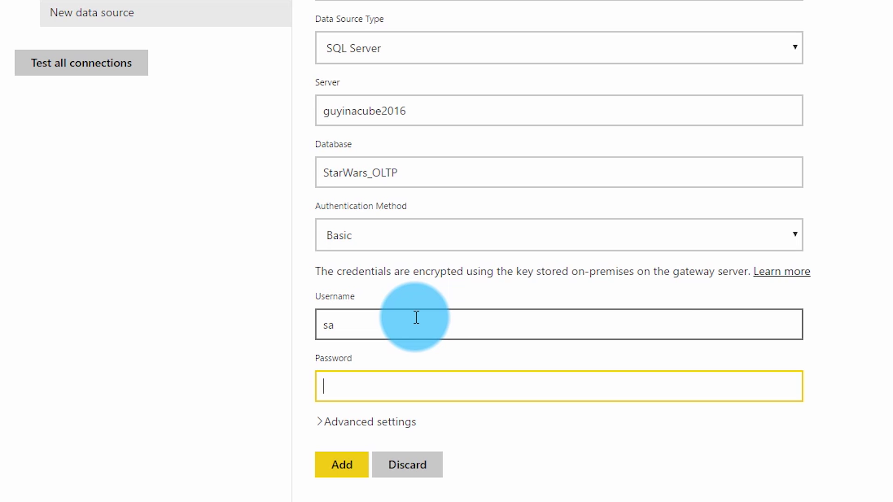
{"action": "type", "text": "••••••••••••"}
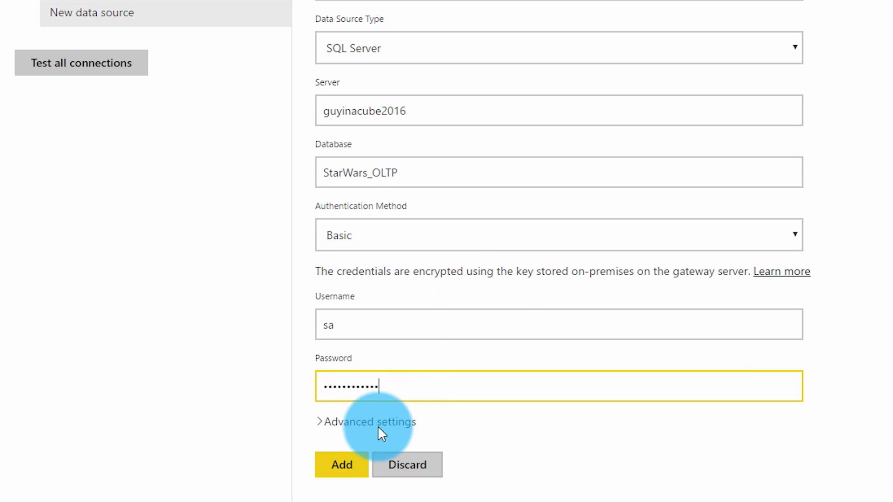
{"action": "left_click", "coordinate": [320, 421]}
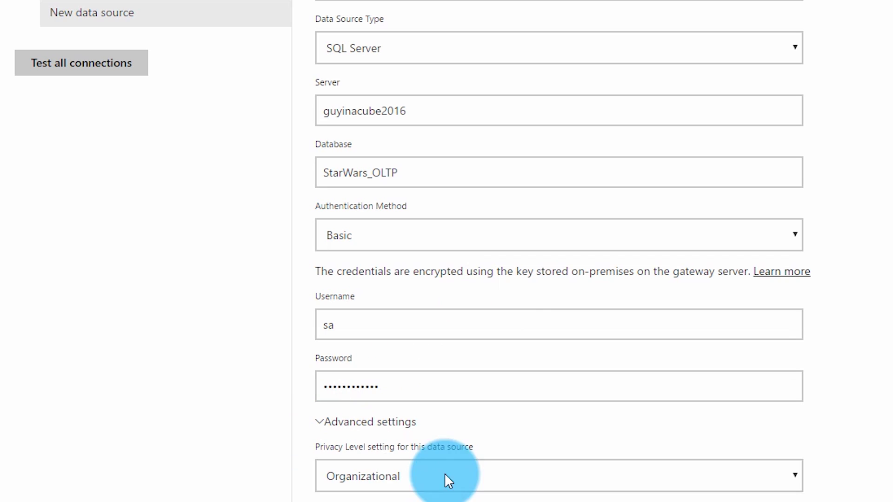
{"action": "left_click", "coordinate": [318, 421]}
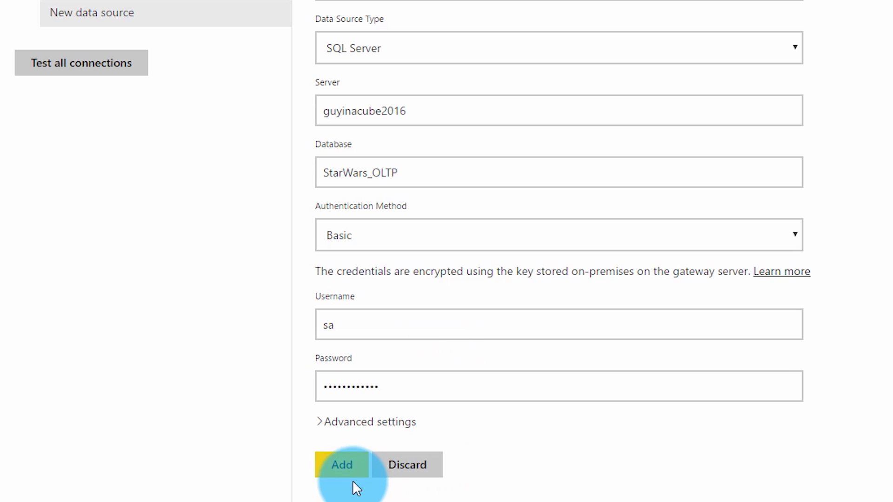
{"action": "left_click", "coordinate": [336, 467]}
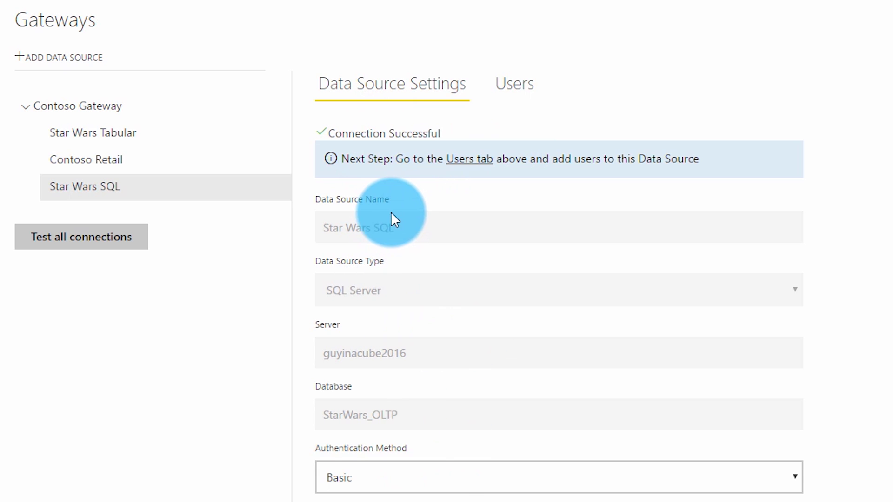
View the Star Wars SQL source's Users tab, then its Data Source Settings
{"action": "left_click", "coordinate": [523, 96]}
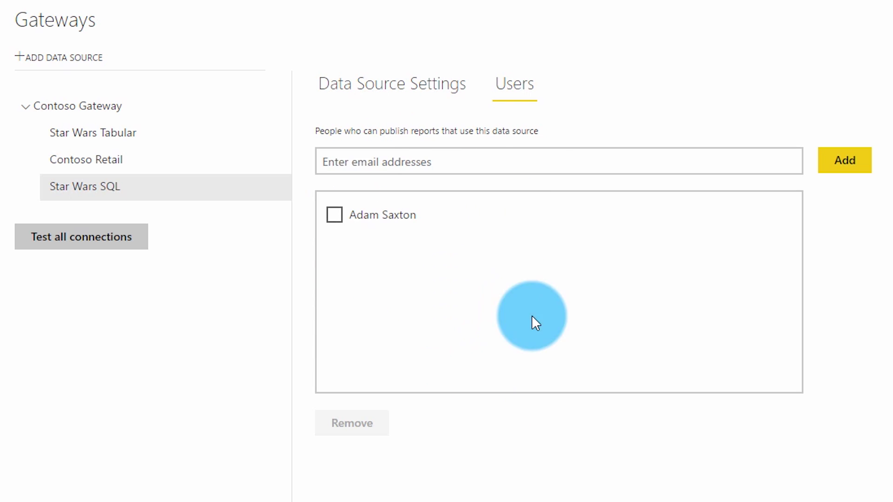
{"action": "left_click", "coordinate": [437, 98]}
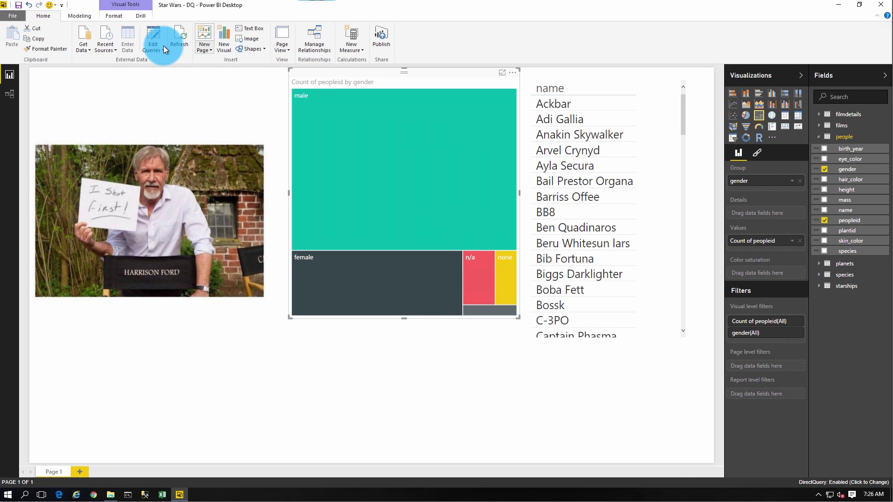
Open Edit Queries and view the Source step's SQL Server database settings
{"action": "left_click", "coordinate": [160, 44]}
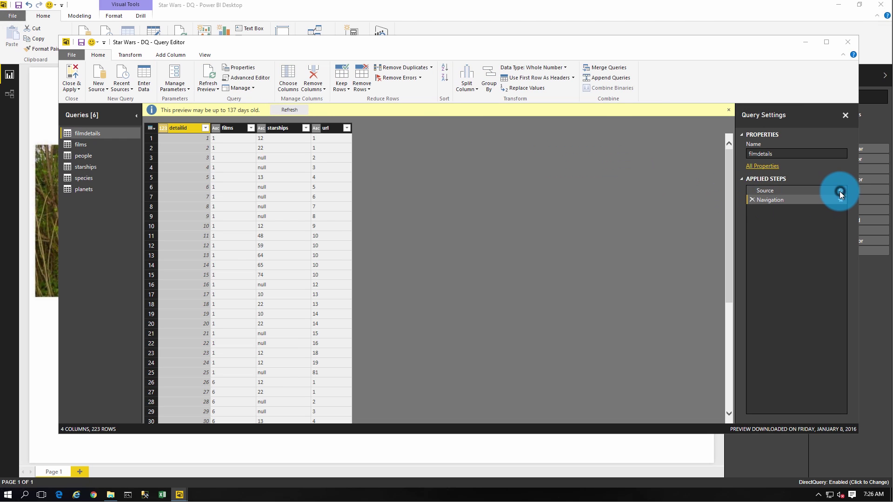
{"action": "left_click", "coordinate": [840, 191]}
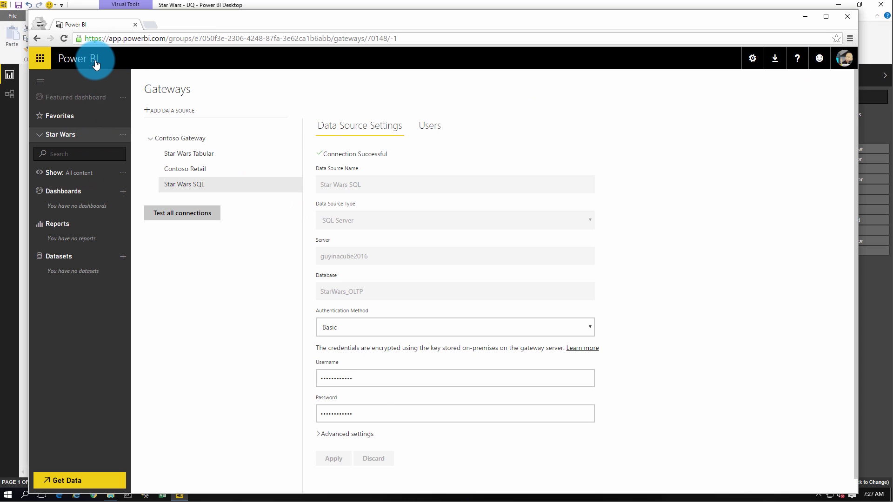
Switch from the Star Wars group to My Workspace
{"action": "left_click", "coordinate": [95, 64]}
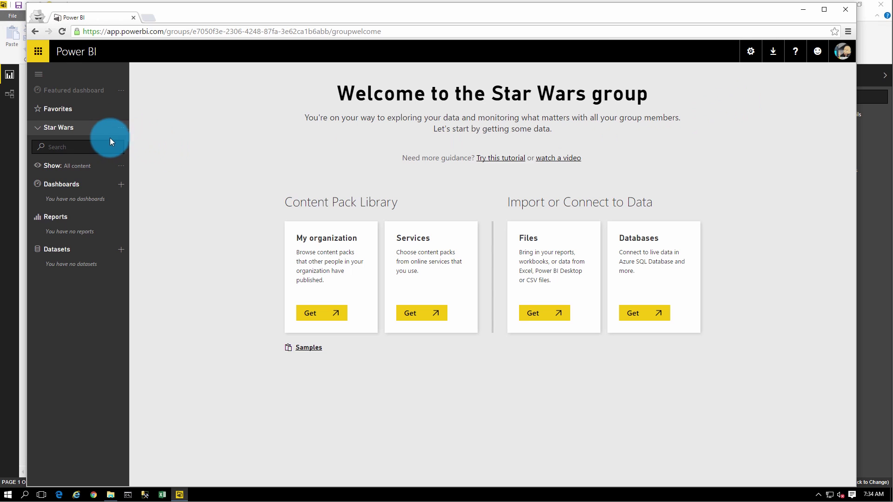
{"action": "left_click", "coordinate": [93, 129]}
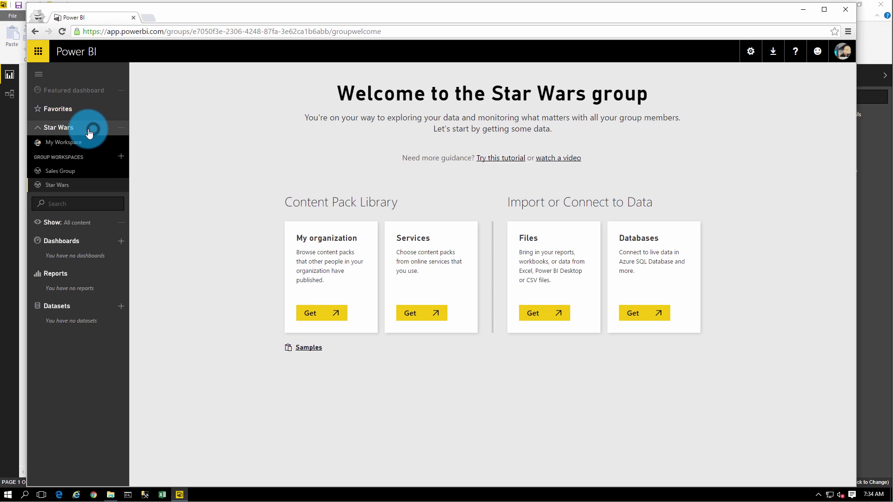
{"action": "left_click", "coordinate": [65, 144]}
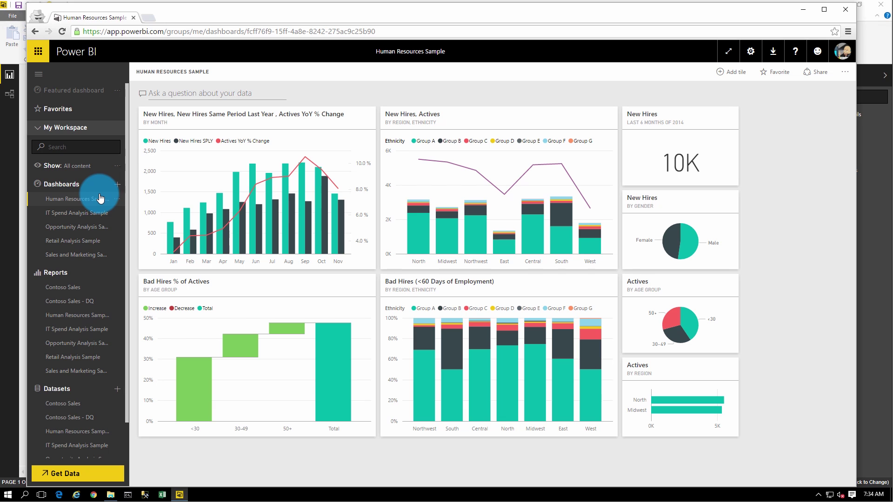
Import Star Wars - DQ.pbix from OneDrive - Business through Get Data > Files
{"action": "left_click", "coordinate": [78, 474]}
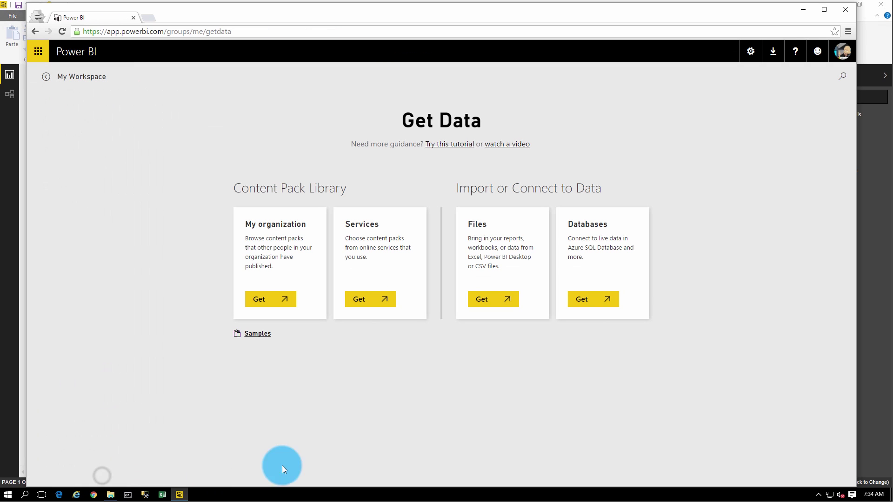
{"action": "left_click", "coordinate": [484, 302]}
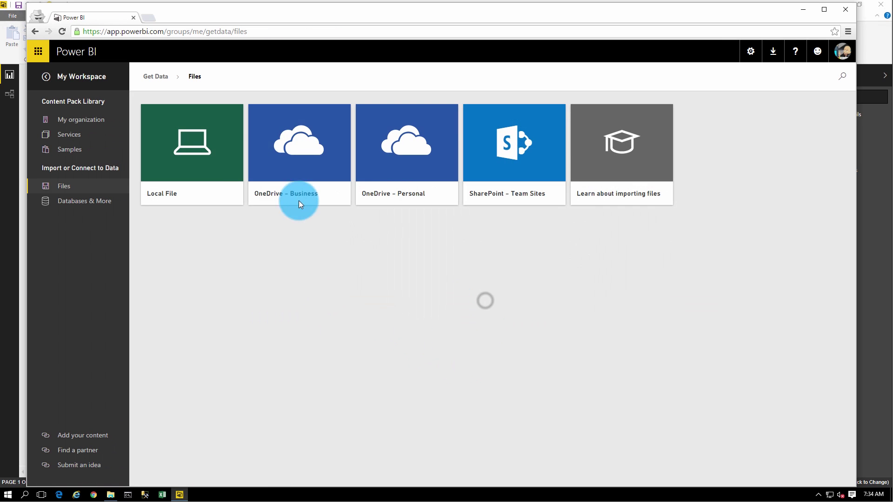
{"action": "left_click", "coordinate": [299, 200]}
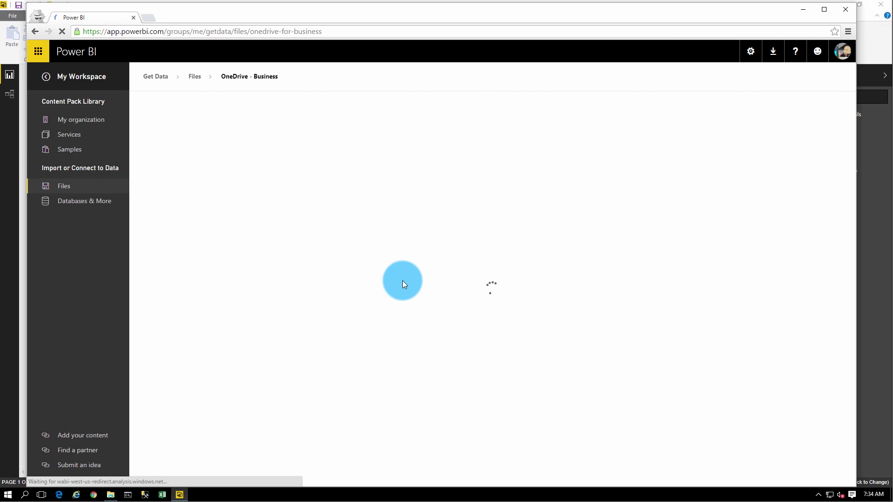
{"action": "scroll", "coordinate": [834, 410], "scroll_direction": "down", "scroll_amount": 10}
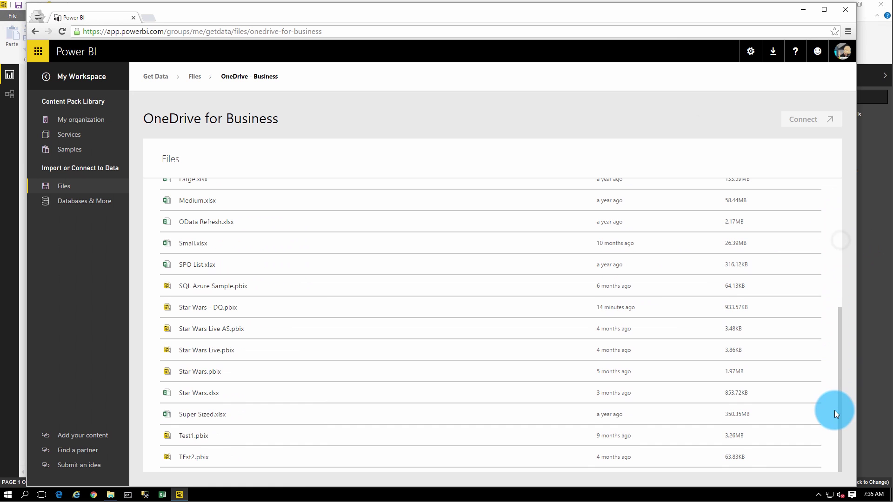
{"action": "left_click", "coordinate": [268, 310]}
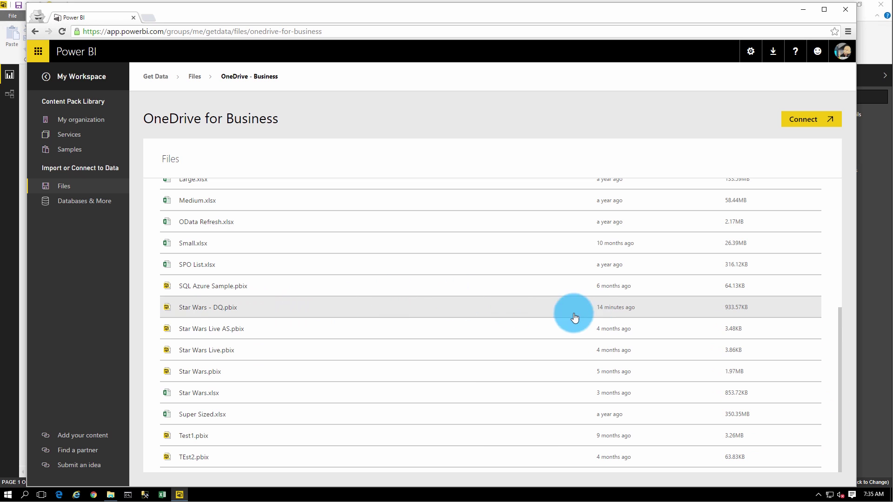
{"action": "left_click", "coordinate": [179, 309]}
{"action": "left_click", "coordinate": [807, 121]}
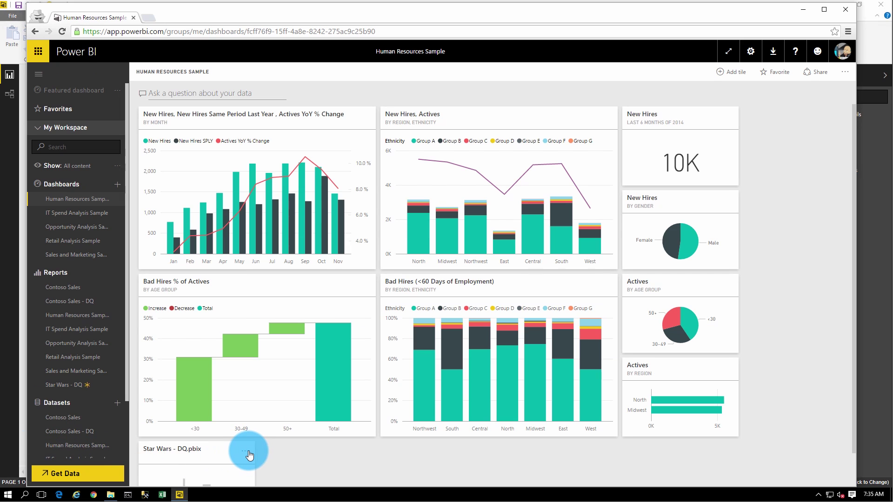
Delete the new Star Wars tile from the dashboard
{"action": "left_click", "coordinate": [247, 451]}
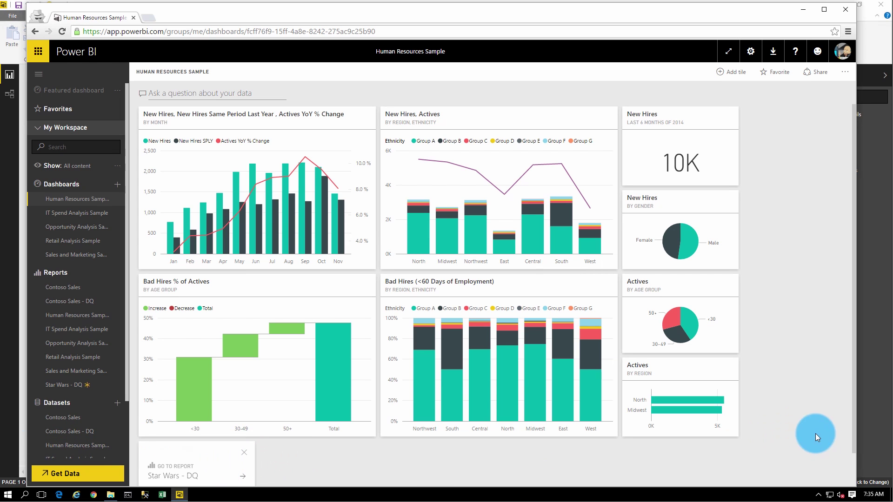
{"action": "scroll", "coordinate": [853, 420], "scroll_direction": "down", "scroll_amount": 2}
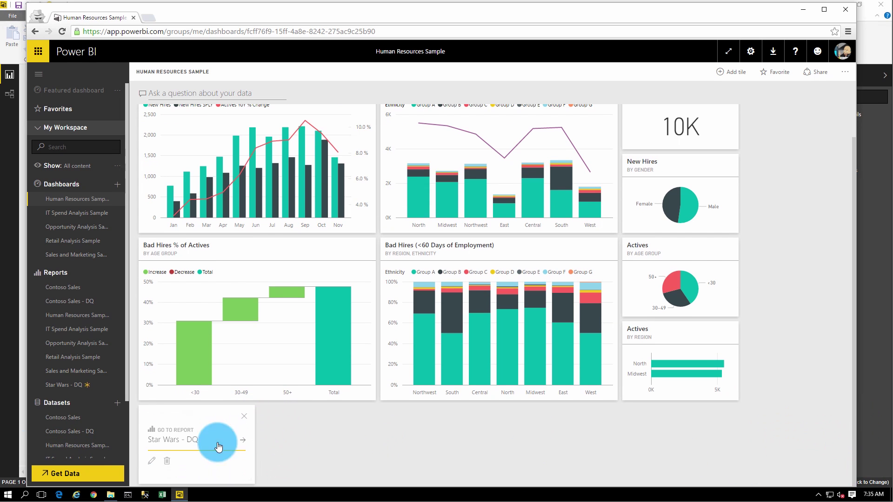
{"action": "left_click", "coordinate": [169, 467]}
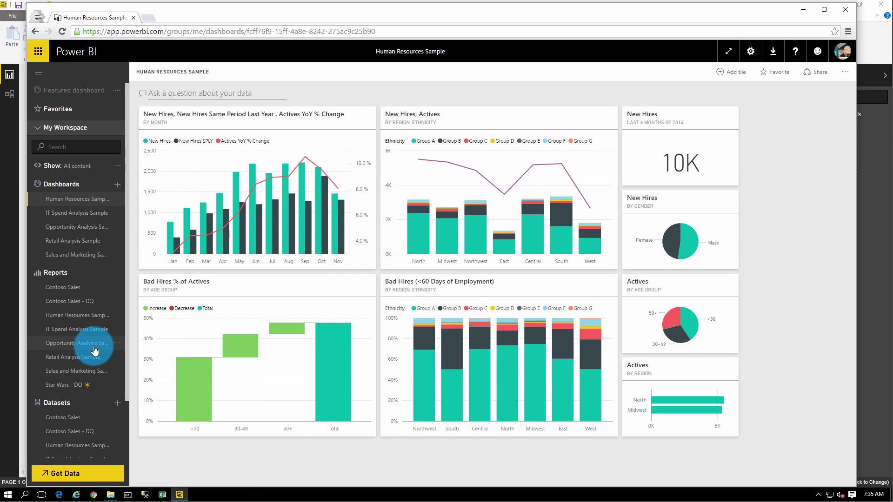
Open the Star Wars - DQ report and cross-filter the names by alternating male and female tiles
{"action": "left_click", "coordinate": [63, 385]}
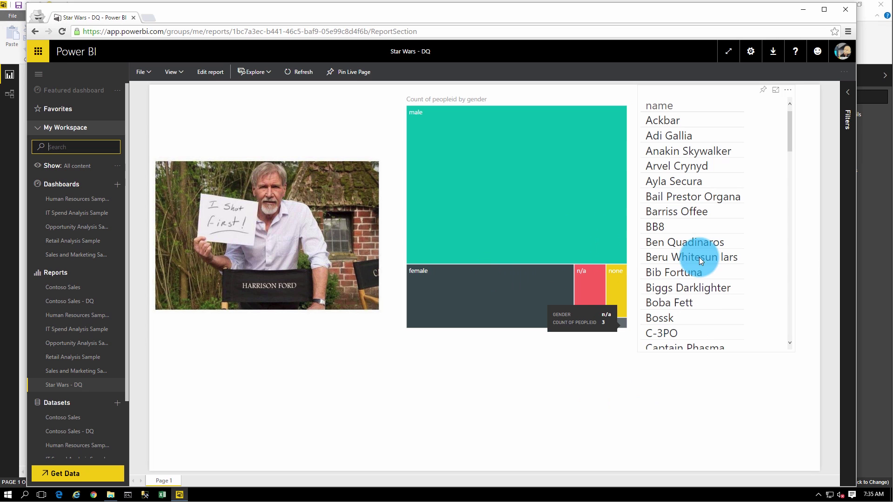
{"action": "left_click", "coordinate": [520, 198]}
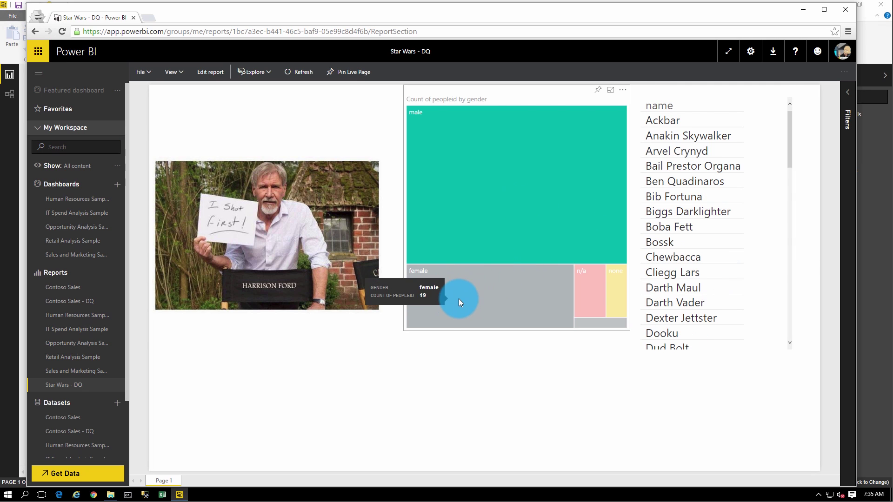
{"action": "left_click", "coordinate": [456, 299]}
{"action": "left_click", "coordinate": [506, 199]}
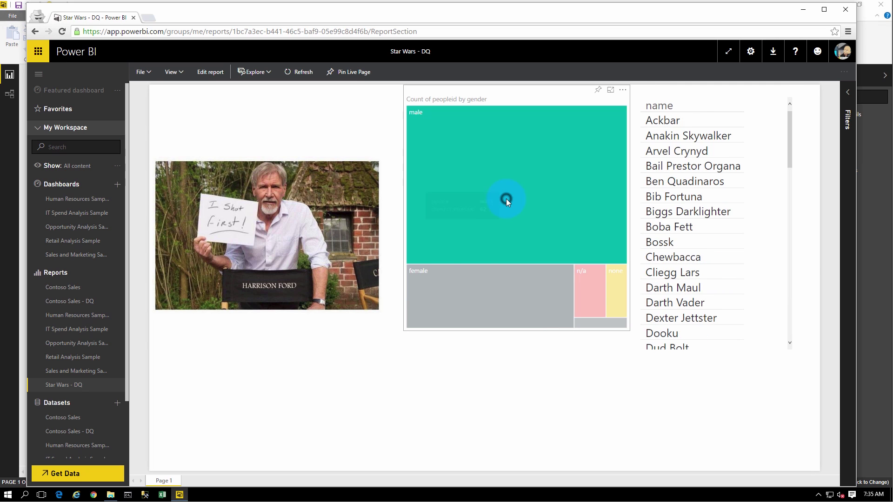
{"action": "left_click", "coordinate": [487, 289]}
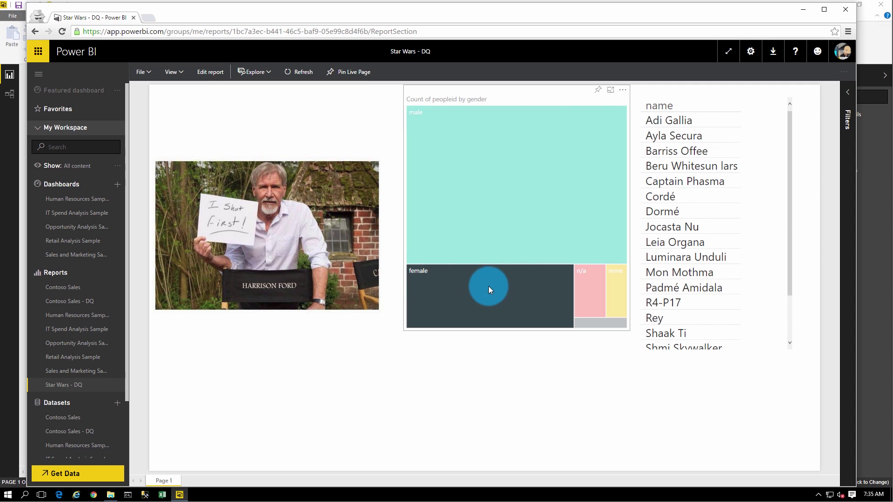
{"action": "left_click", "coordinate": [528, 191]}
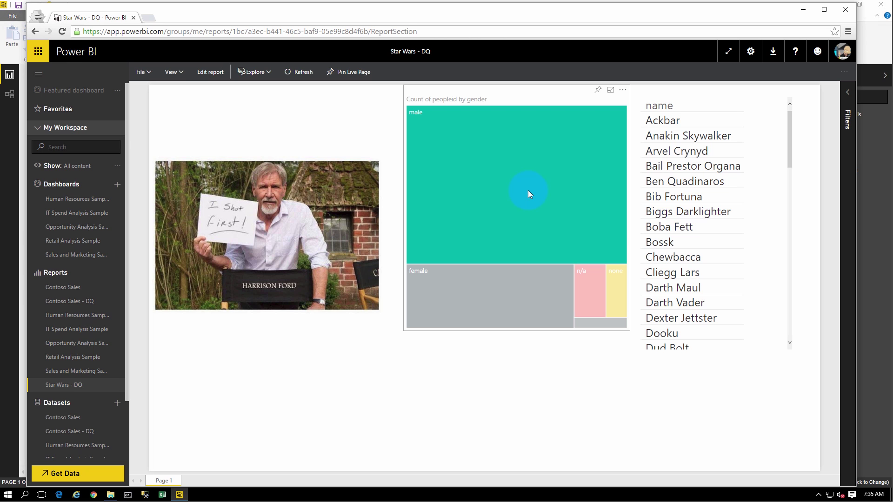
{"action": "left_click", "coordinate": [513, 283]}
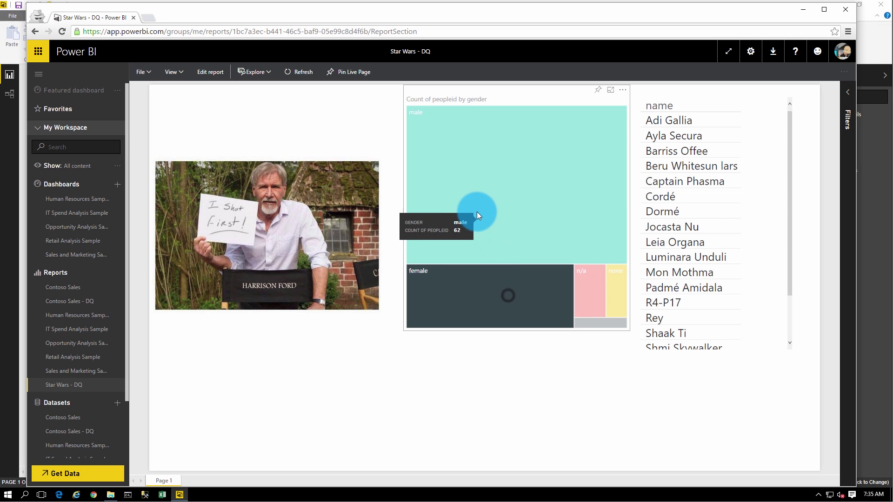
{"action": "left_click", "coordinate": [477, 213]}
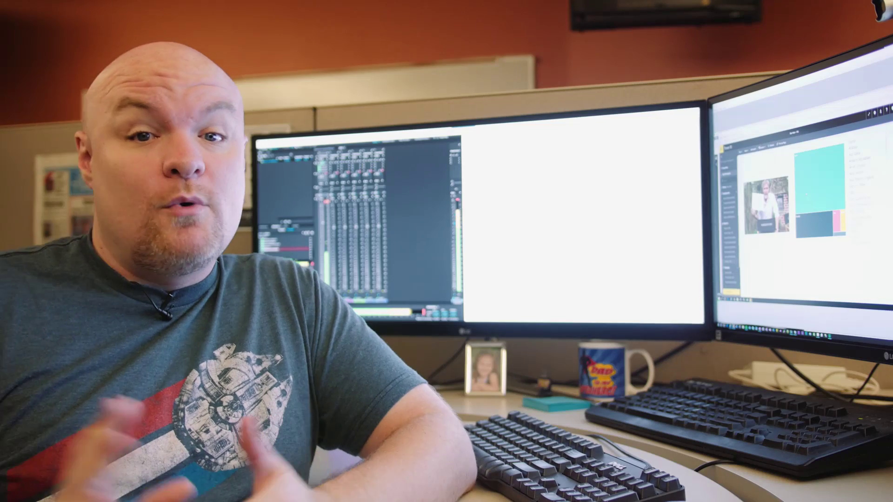